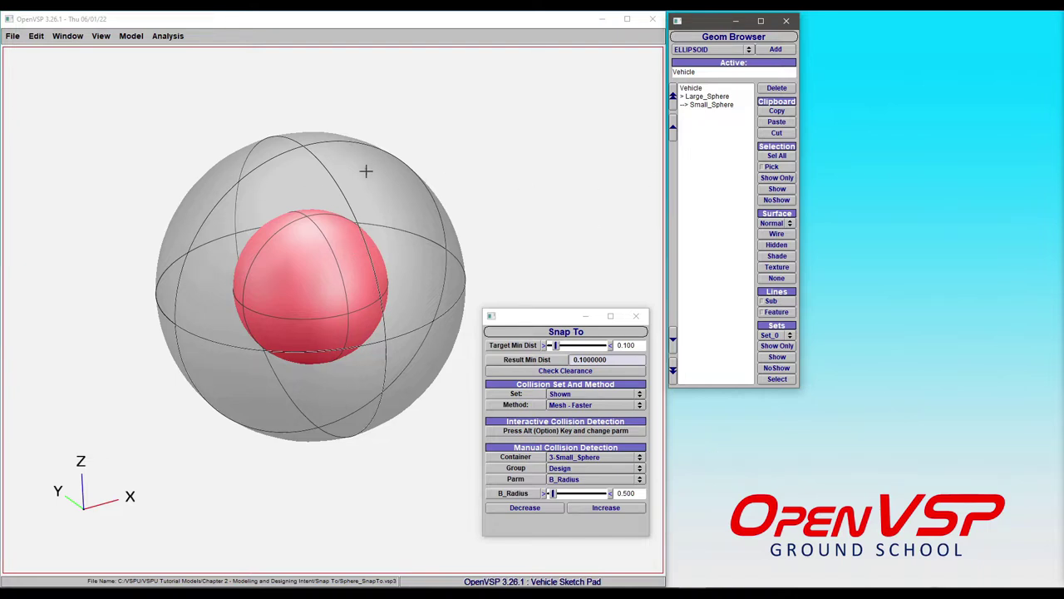
# Open Small_Sphere's editor and check the Target Min Dist clearance of 0.100 while orbiting the view.
pyautogui.click(711, 105)
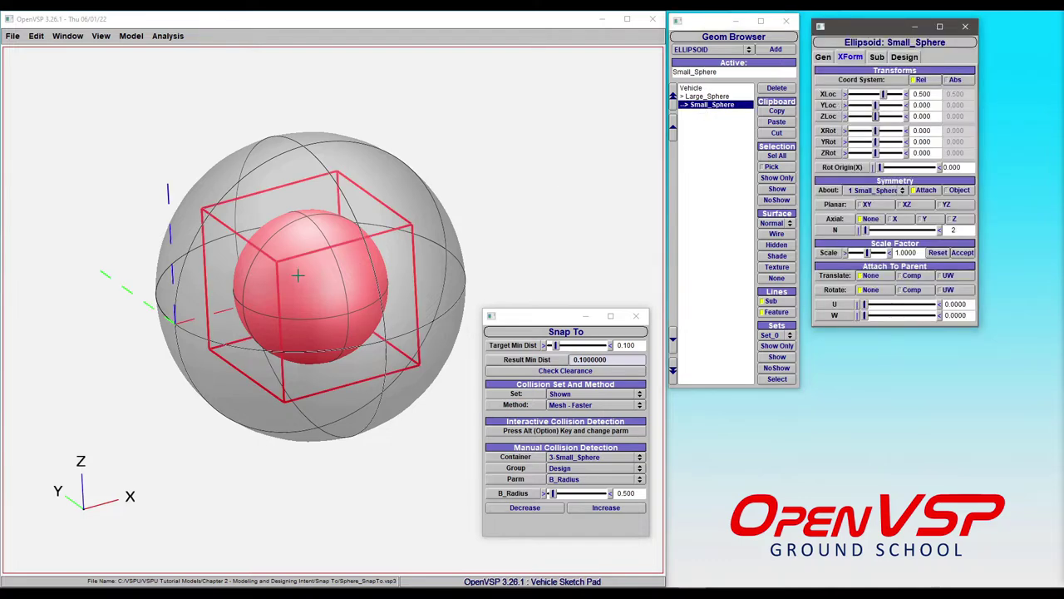
pyautogui.moveTo(297, 275); pyautogui.dragTo(576, 246)
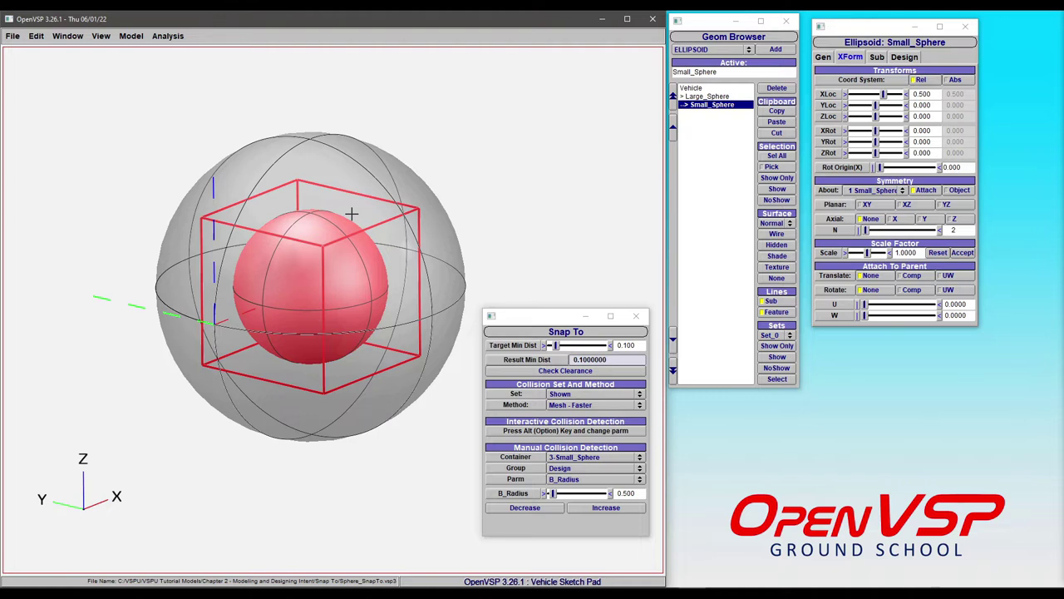
pyautogui.doubleClick(641, 345)
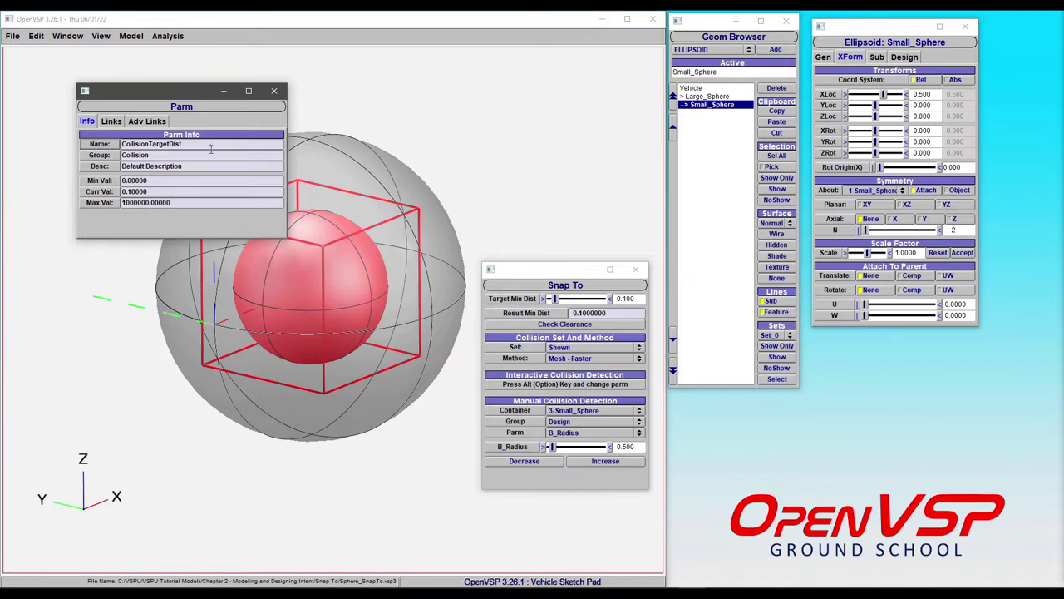
pyautogui.click(274, 91)
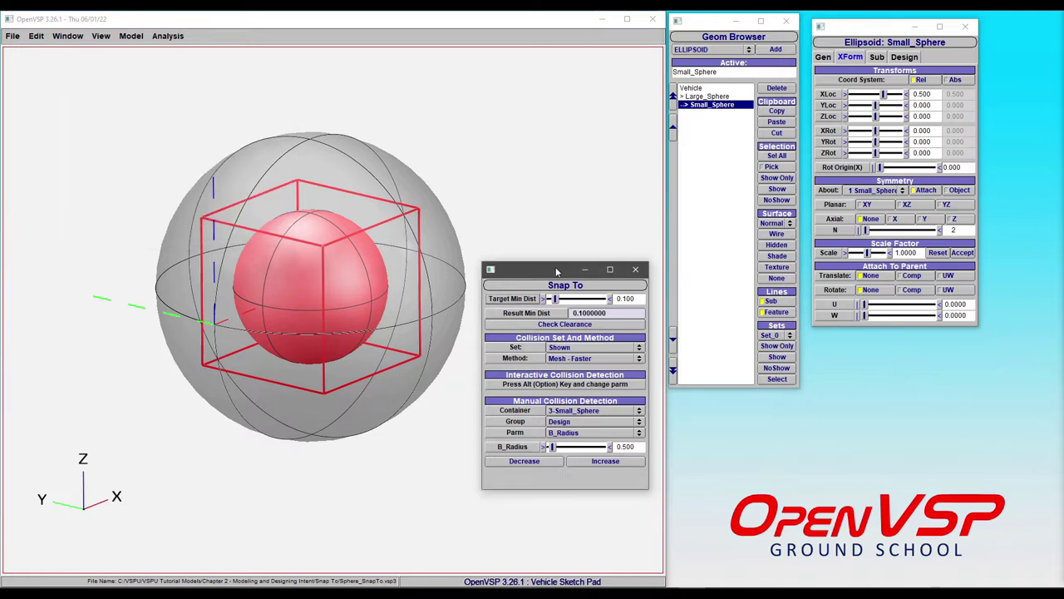
pyautogui.moveTo(548, 269); pyautogui.dragTo(550, 294)
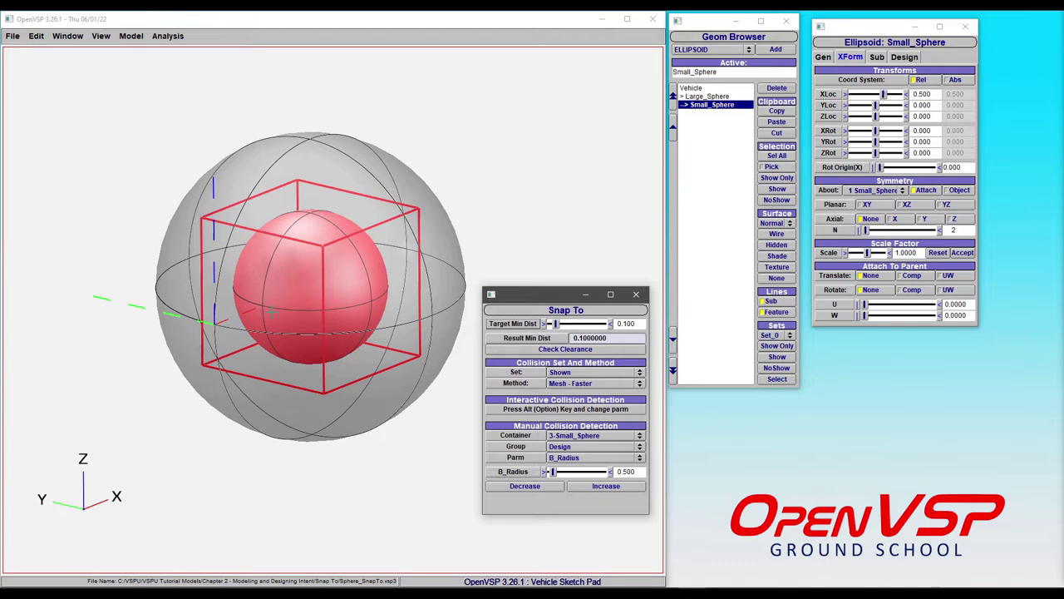
pyautogui.moveTo(599, 308); pyautogui.dragTo(659, 309)
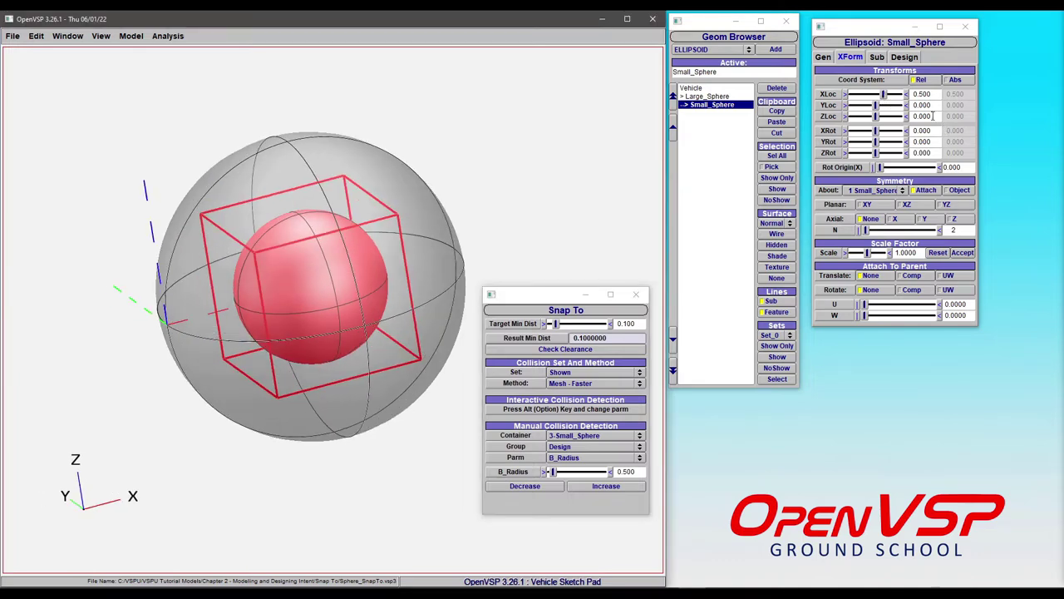
# Slide Small_Sphere along X until collision snapping holds it at XLoc 0.900.
pyautogui.moveTo(890, 96); pyautogui.dragTo(885, 97)
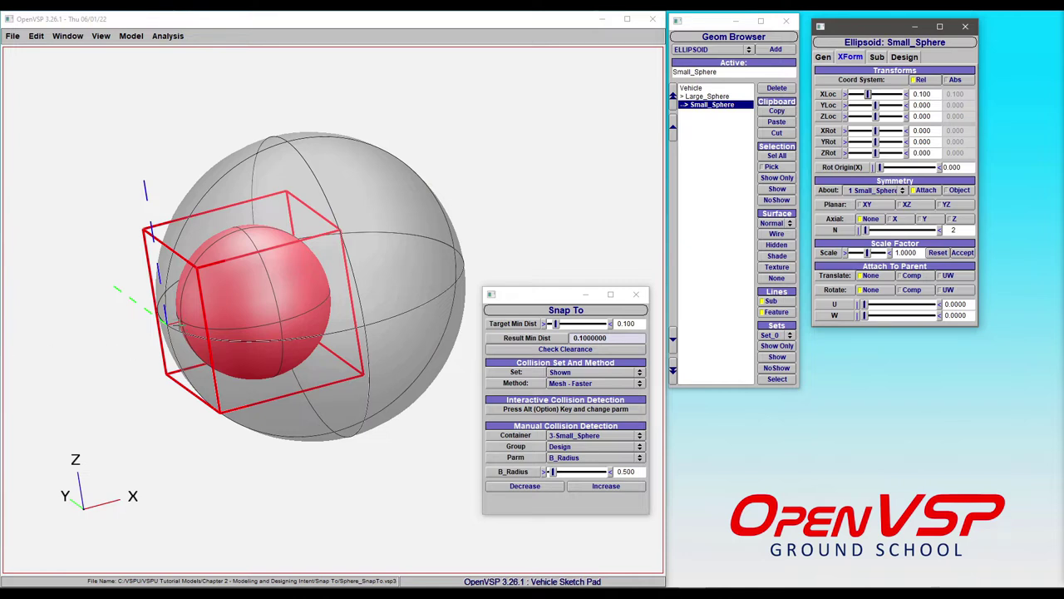
pyautogui.moveTo(175, 322); pyautogui.dragTo(163, 309)
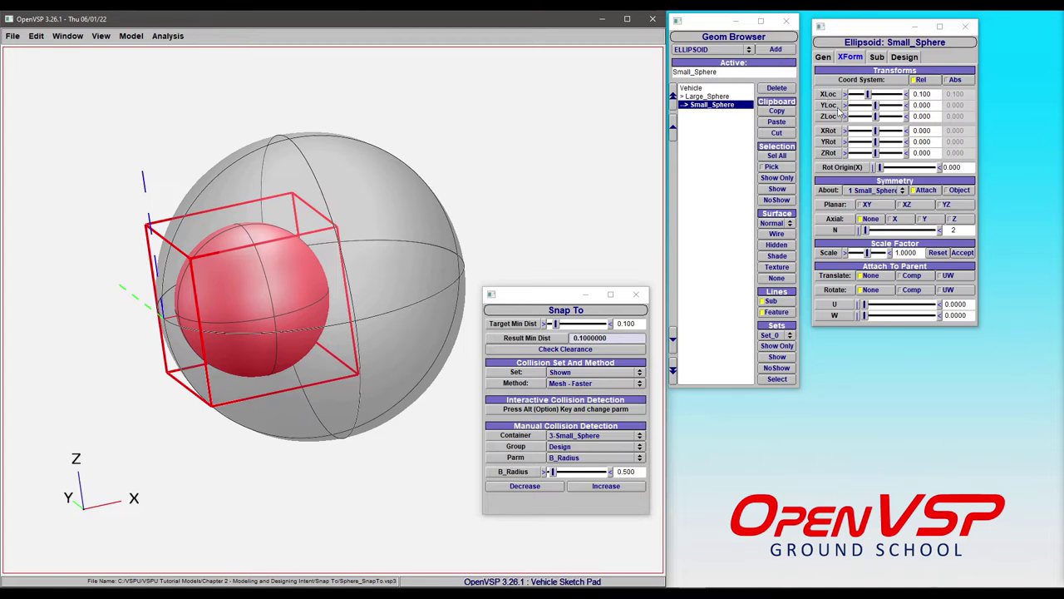
pyautogui.moveTo(870, 95); pyautogui.dragTo(906, 98)
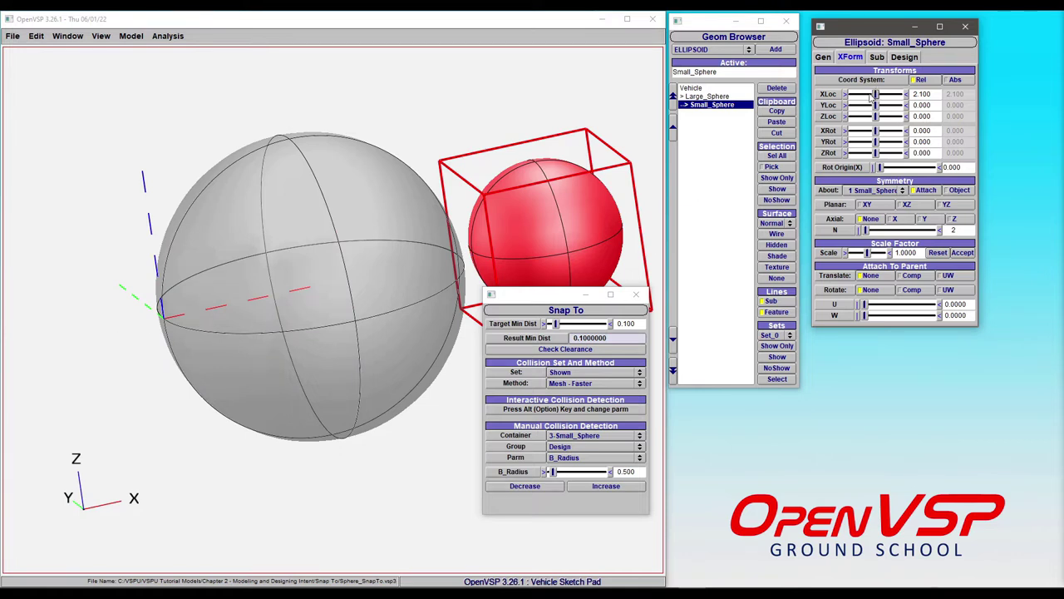
pyautogui.moveTo(877, 97); pyautogui.dragTo(871, 98)
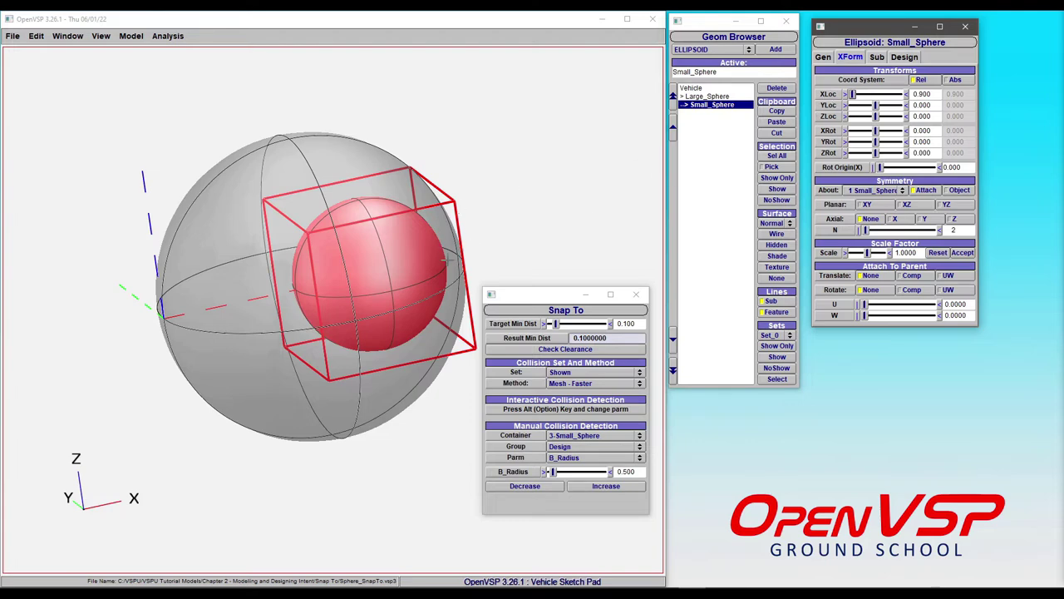
pyautogui.moveTo(436, 258); pyautogui.dragTo(407, 294)
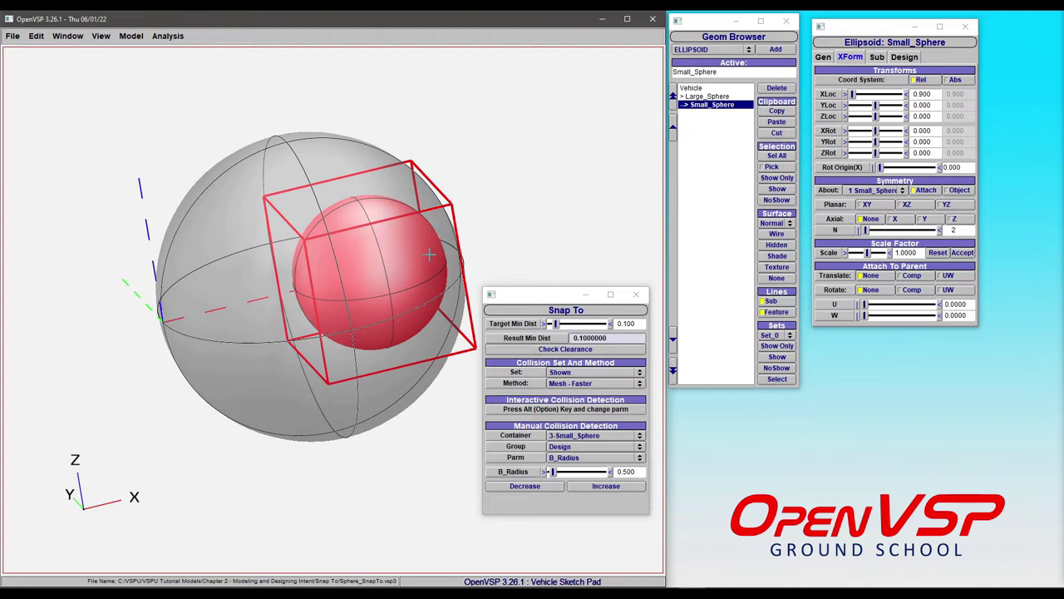
# Set Small_Sphere's XLoc to 0.500.
pyautogui.doubleClick(938, 94)
pyautogui.write('0.5')
pyautogui.press('Return')
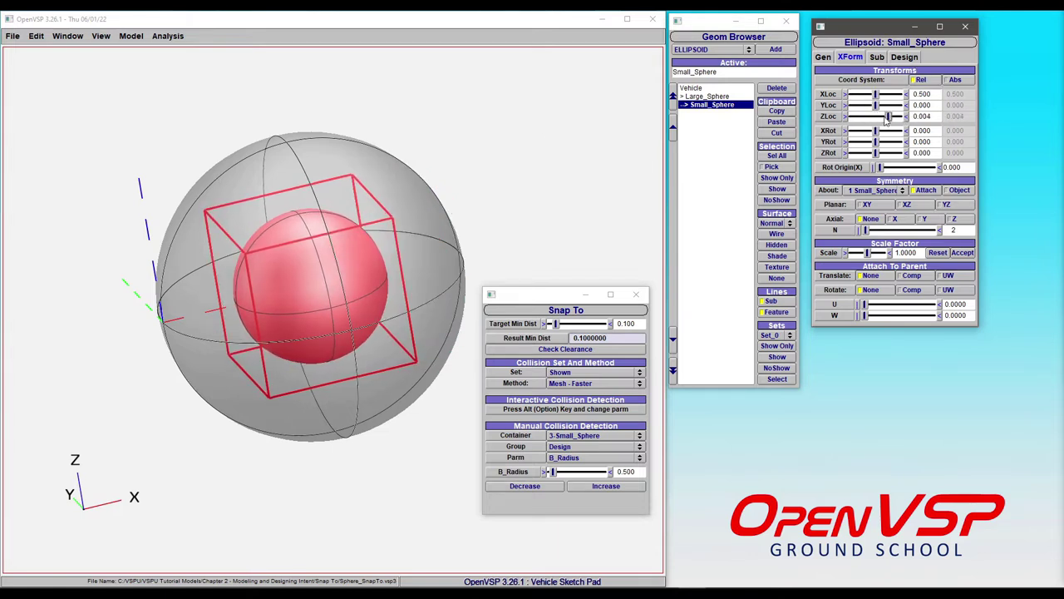
# Lower Small_Sphere along Z until it snaps at ZLoc -0.400 near the large sphere's bottom.
pyautogui.moveTo(881, 120)
pyautogui.mouseDown()
pyautogui.moveTo(867, 121)
pyautogui.moveTo(896, 121)
pyautogui.moveTo(872, 121)
pyautogui.mouseUp()
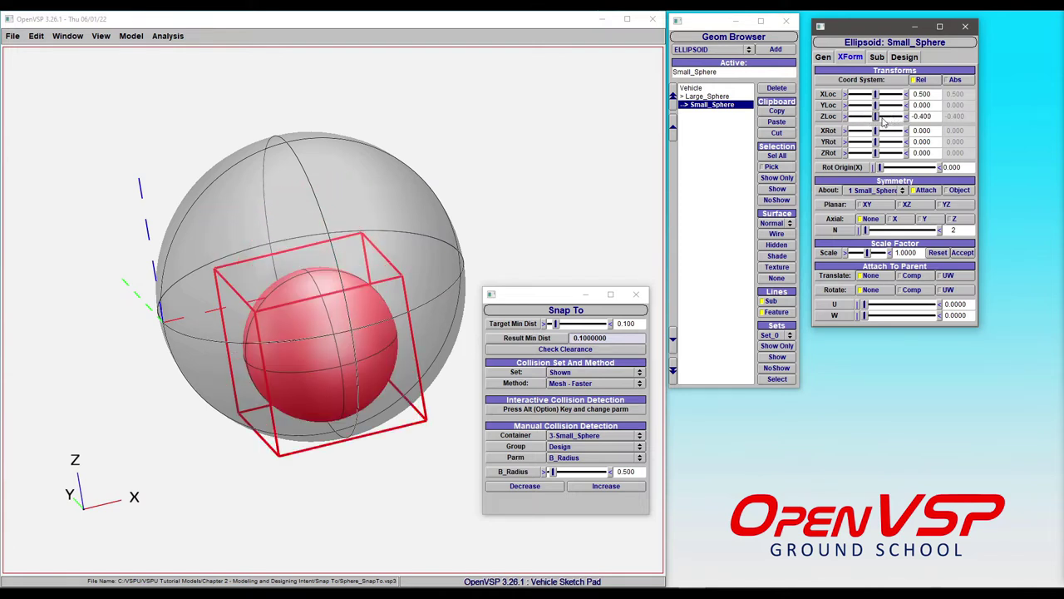
pyautogui.press('Home')
pyautogui.press('Delete')
pyautogui.press('Return')
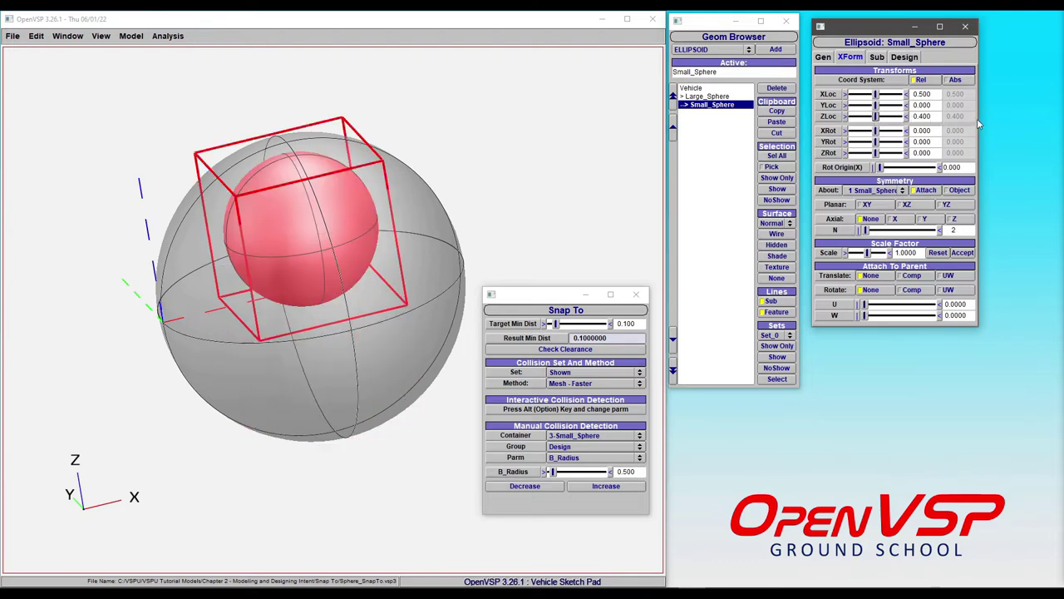
pyautogui.moveTo(287, 250); pyautogui.dragTo(308, 173)
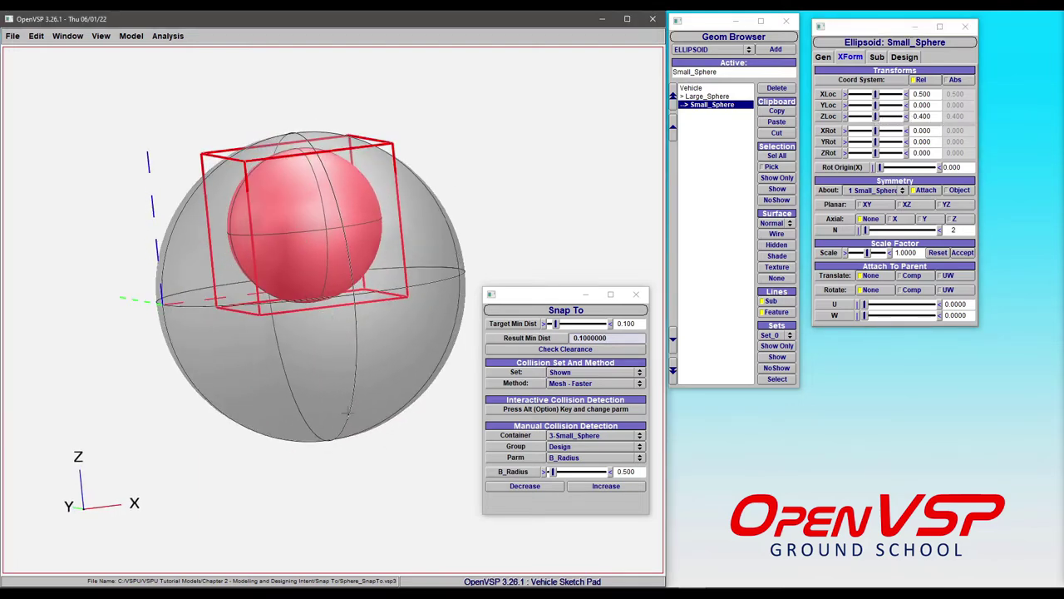
pyautogui.click(874, 122)
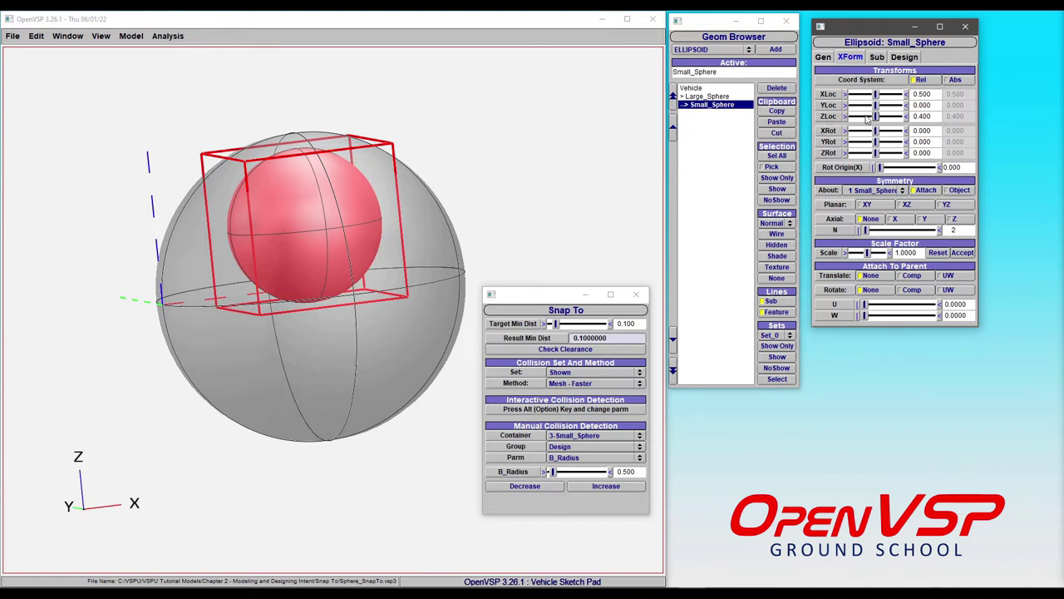
pyautogui.moveTo(874, 117); pyautogui.dragTo(899, 118)
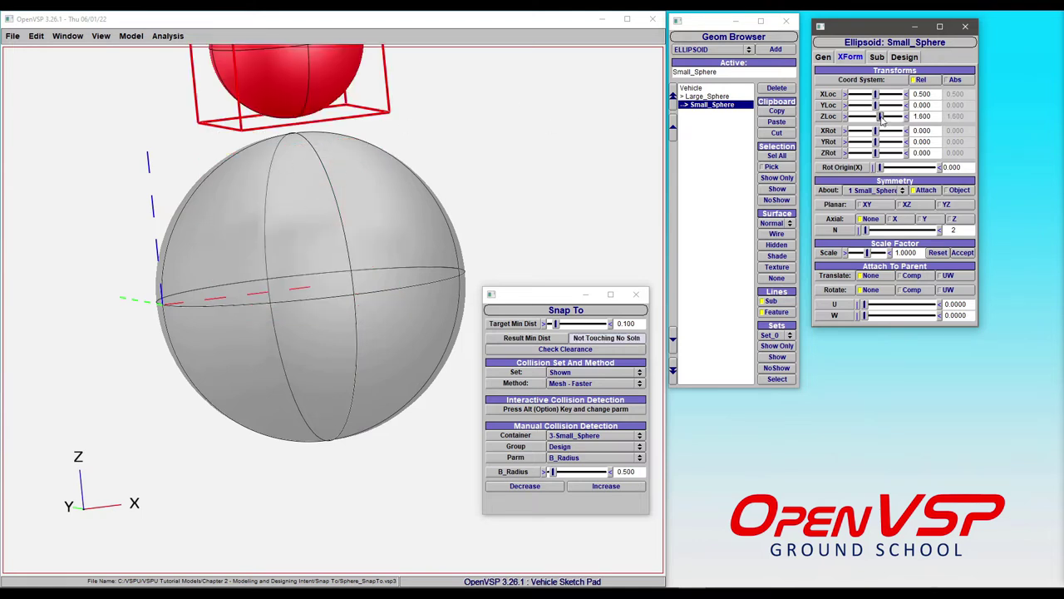
pyautogui.keyDown('alt'); pyautogui.moveTo(882, 119); pyautogui.dragTo(821, 127); pyautogui.keyUp('alt')
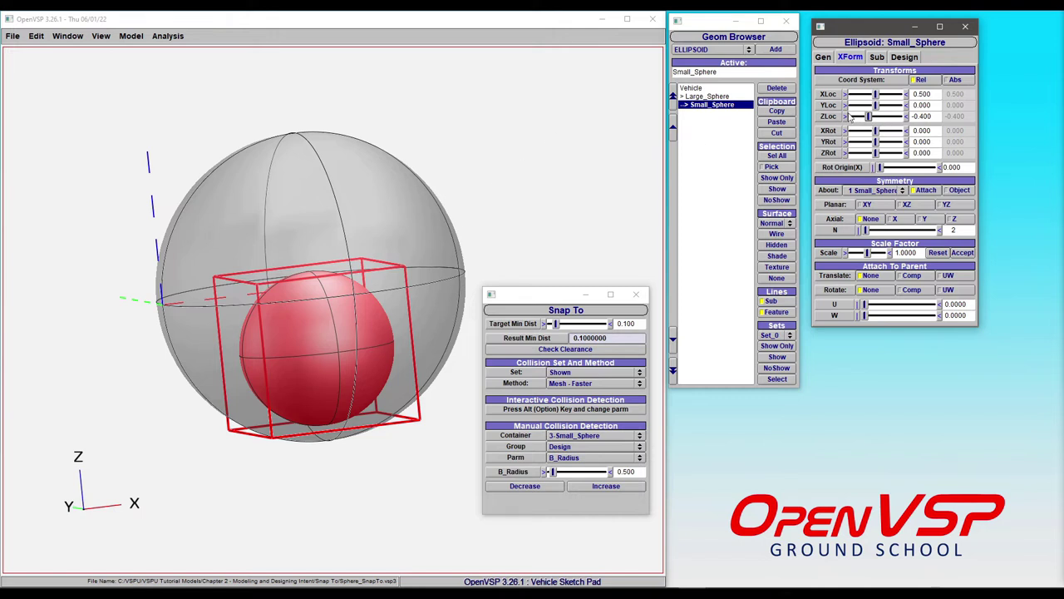
# Raise Small_Sphere to ZLoc 0.400 and display its A, B and C radii, all 0.500.
pyautogui.click(845, 117)
pyautogui.moveTo(876, 117); pyautogui.dragTo(893, 119)
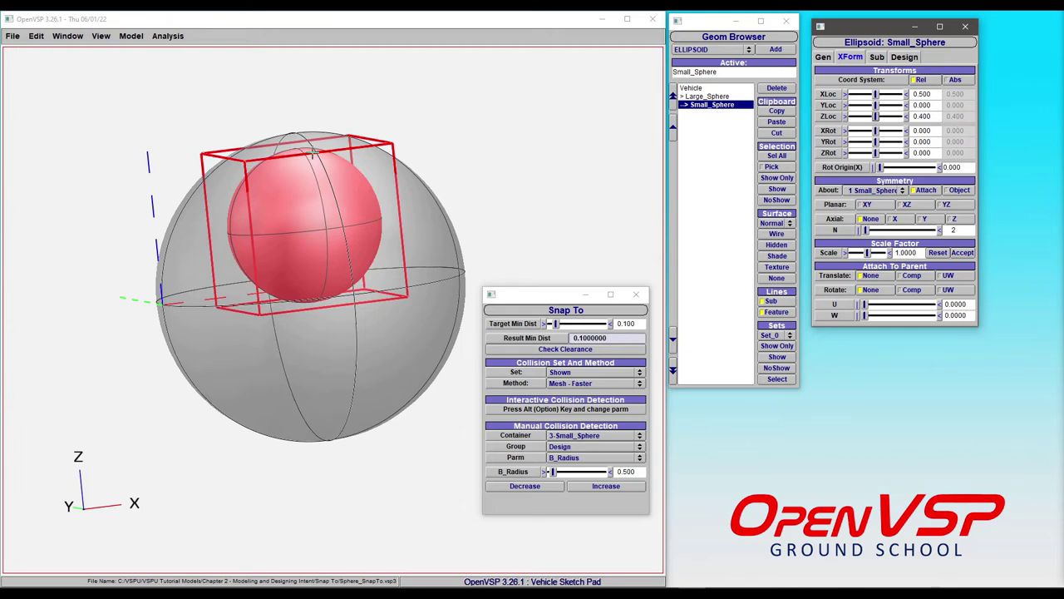
pyautogui.moveTo(324, 304); pyautogui.dragTo(370, 339)
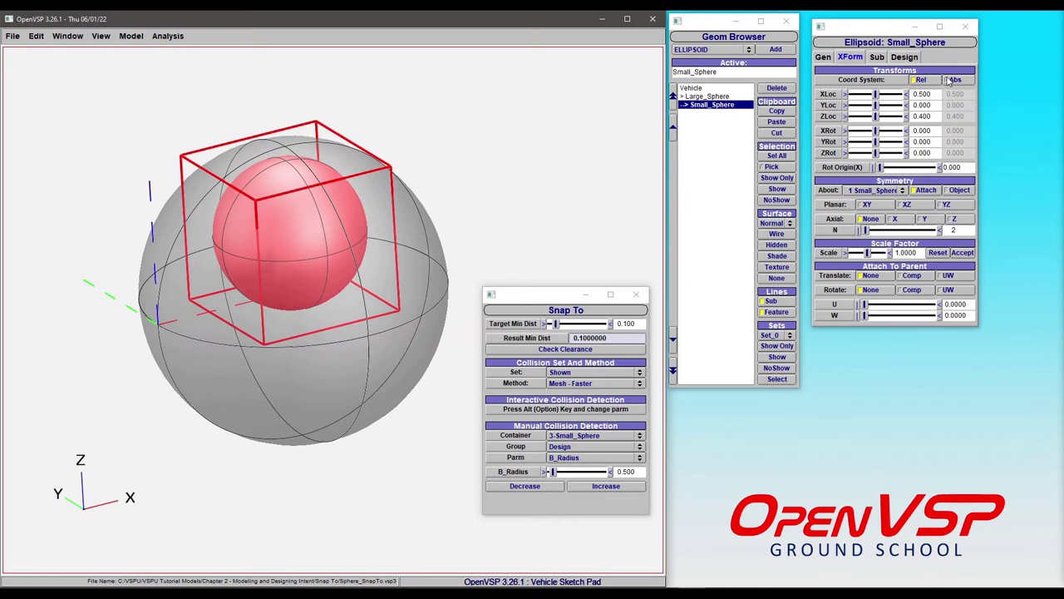
pyautogui.click(915, 59)
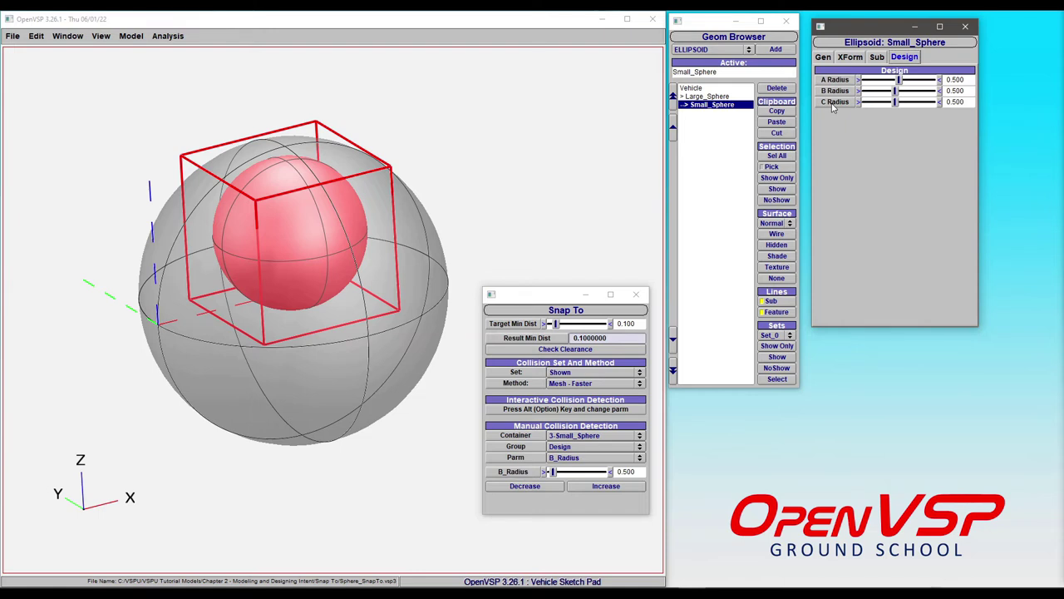
# Set Small_Sphere to ZLoc 0 and XLoc 0.100, against the large sphere's left inner wall.
pyautogui.click(849, 57)
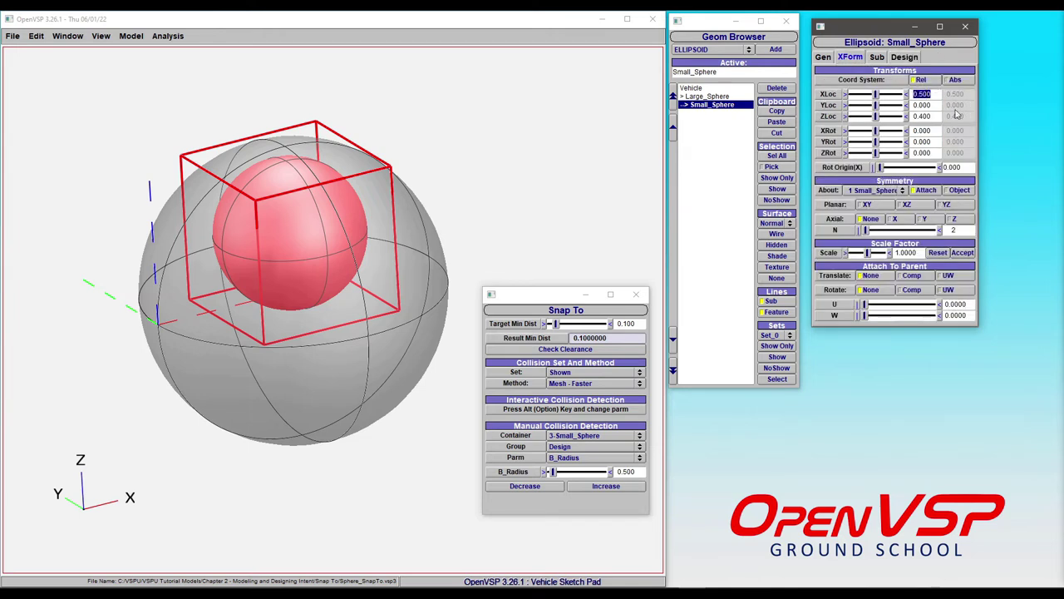
pyautogui.moveTo(915, 116); pyautogui.dragTo(933, 118)
pyautogui.write('0')
pyautogui.press('Return')
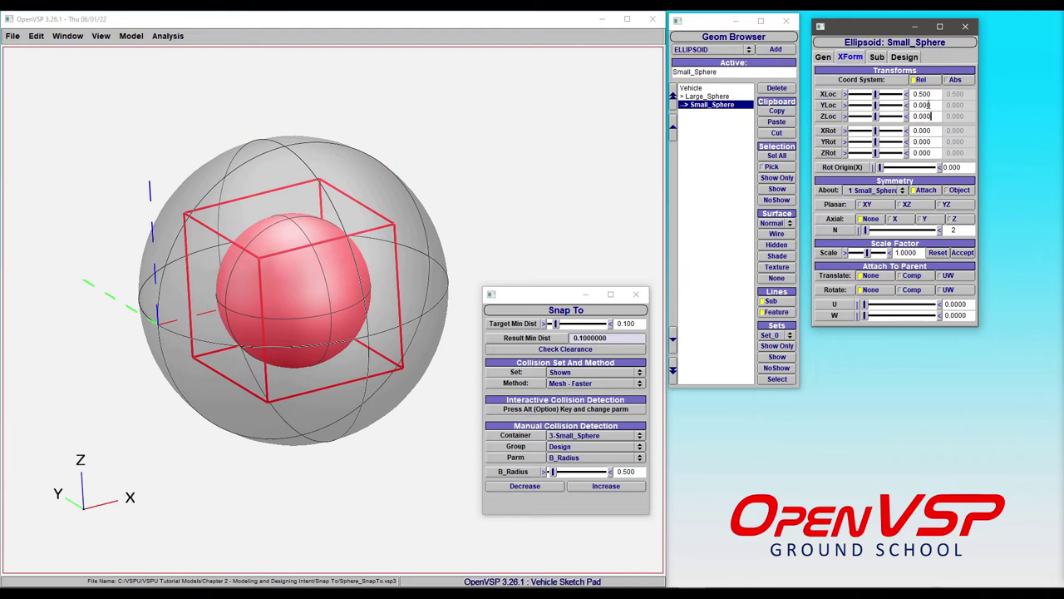
pyautogui.moveTo(914, 93); pyautogui.dragTo(934, 93)
pyautogui.write('0.1')
pyautogui.press('Return')
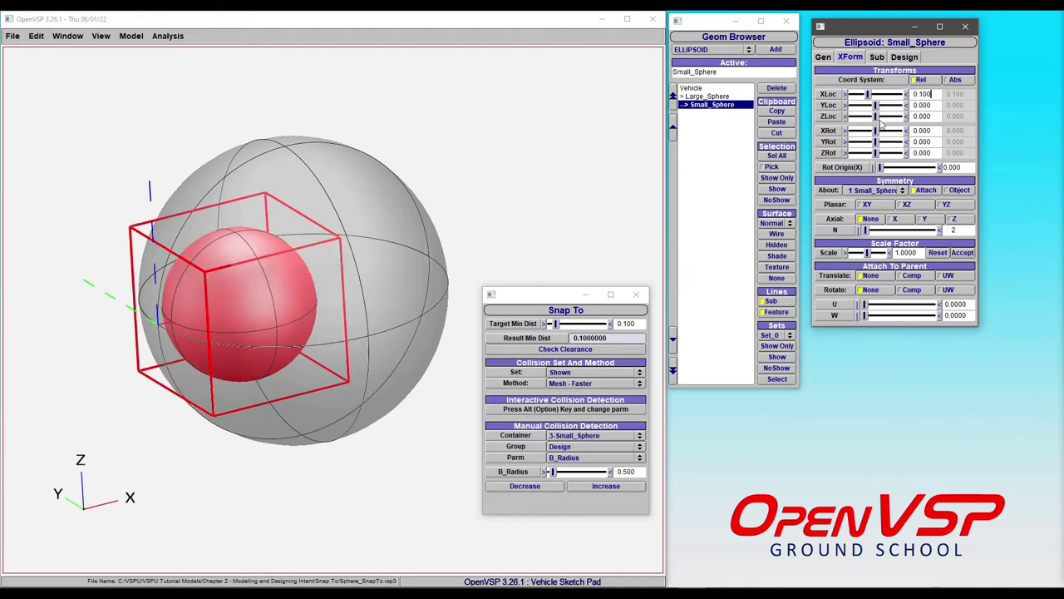
pyautogui.click(915, 58)
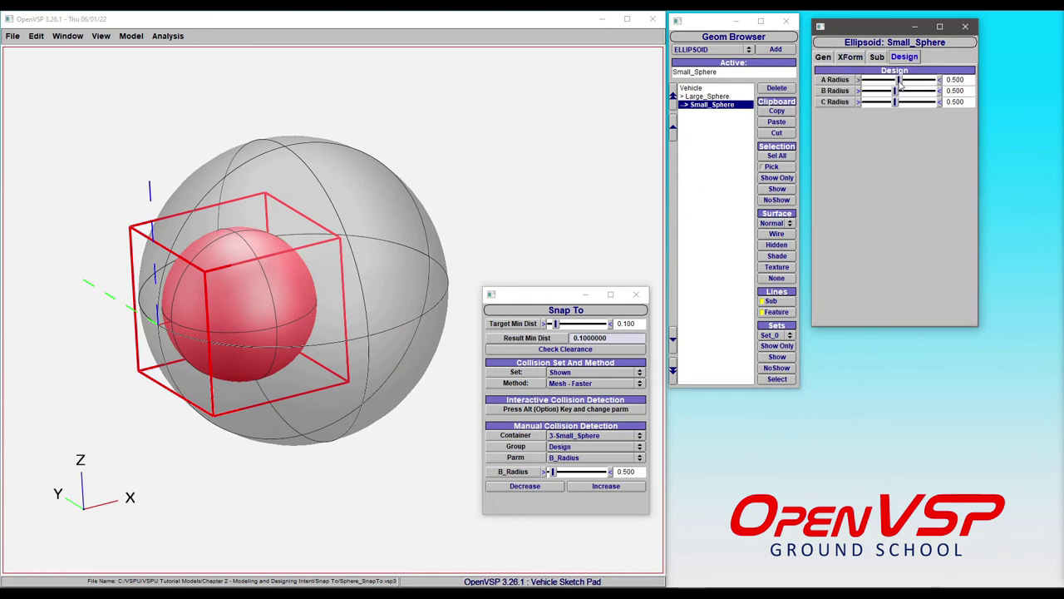
# Shrink Small_Sphere's A Radius until it snaps at 0.278, then stretch it back toward 0.900.
pyautogui.keyDown('alt'); pyautogui.moveTo(900, 81); pyautogui.dragTo(802, 129); pyautogui.keyUp('alt')
pyautogui.moveTo(331, 257); pyautogui.dragTo(204, 227)
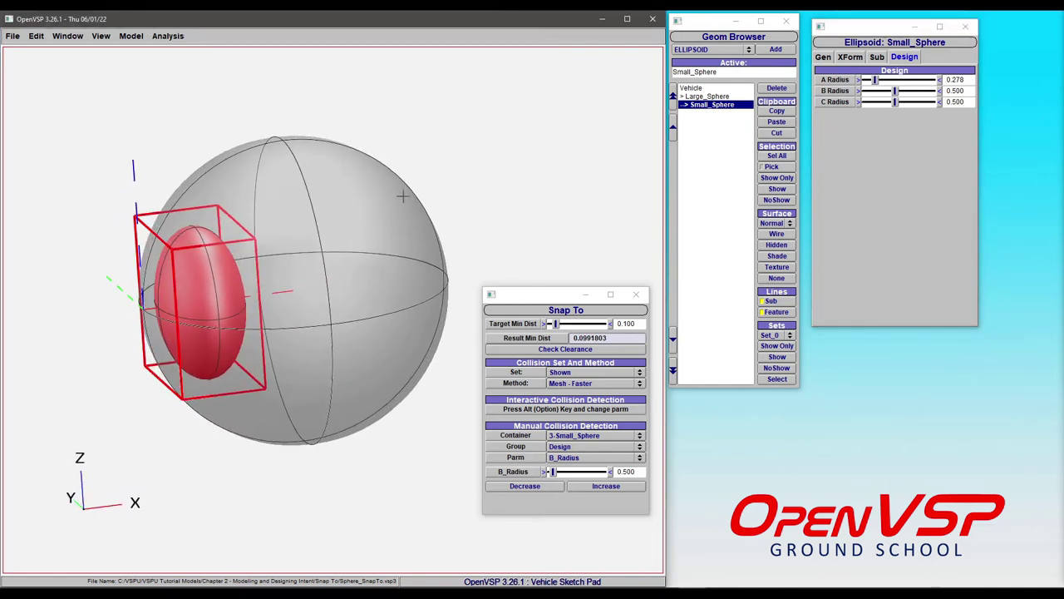
pyautogui.click(877, 83)
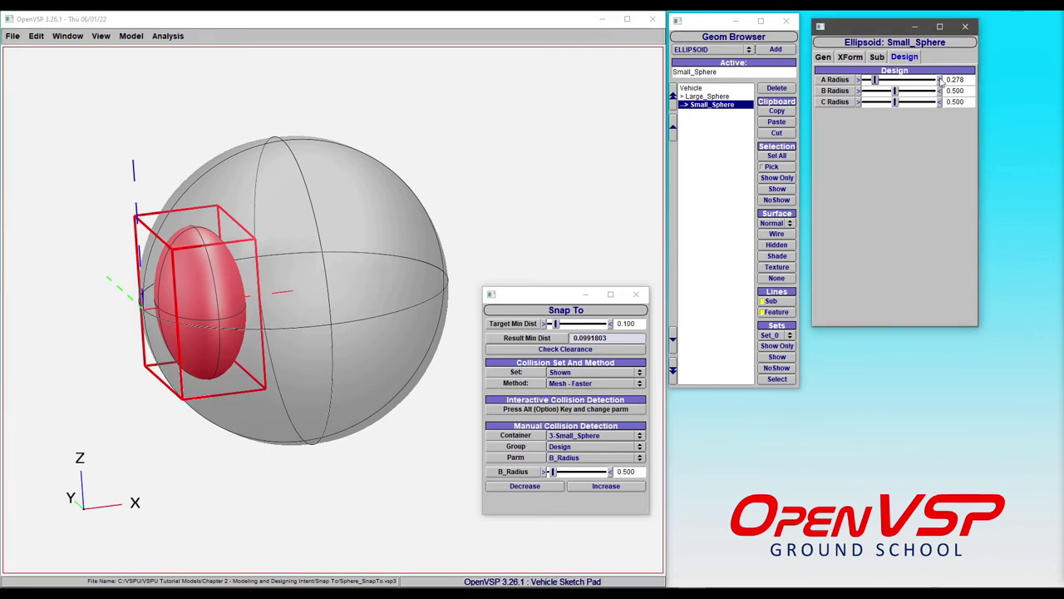
pyautogui.moveTo(875, 79); pyautogui.dragTo(898, 79)
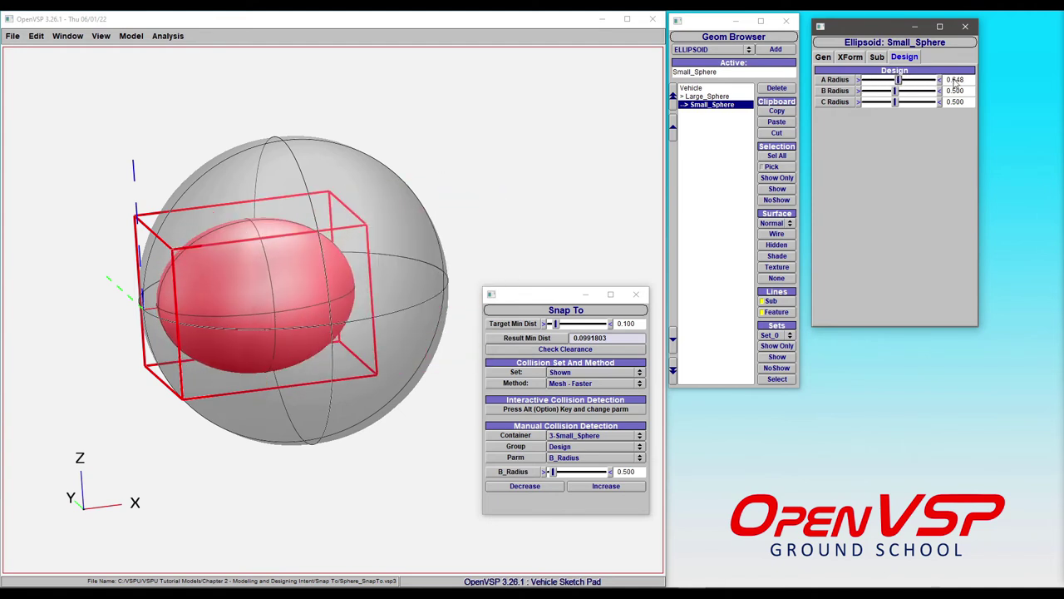